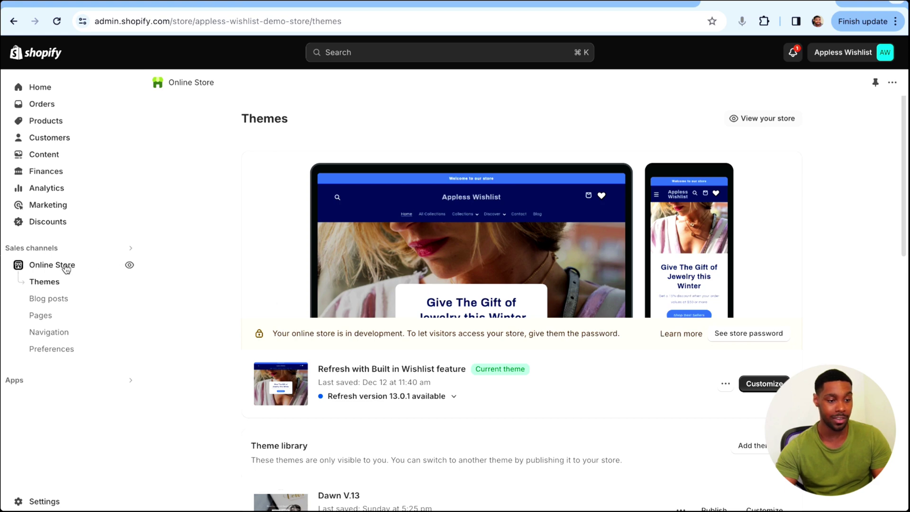
Step: Scroll down the Themes page to the theme library with Dawn V.13 listed first
scroll(622, 407, "down", 4)
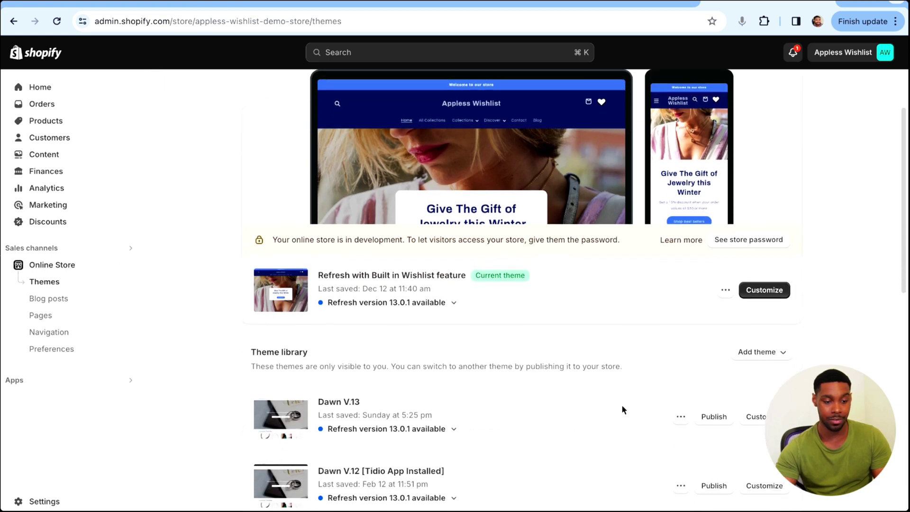
scroll(622, 406, "down", 1)
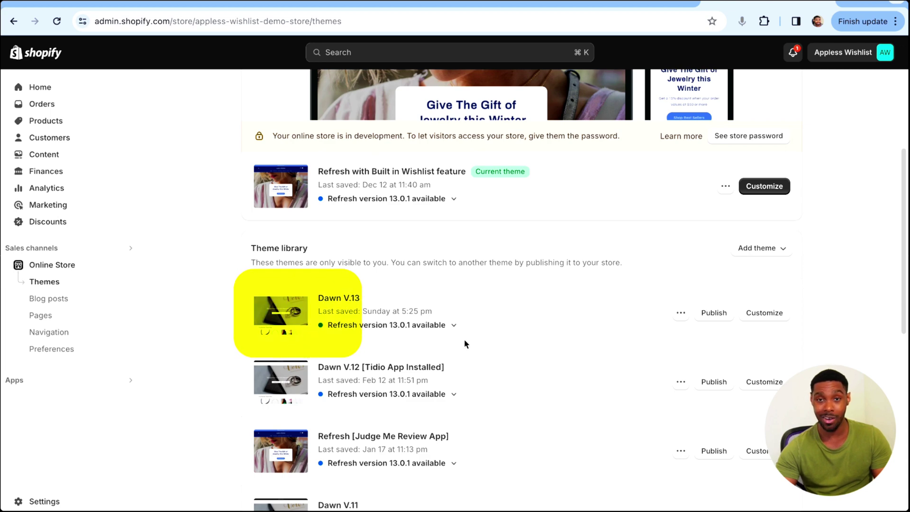
Step: Open Dawn V.13 in the theme editor and collapse the Image banner and both Image with text sections
left_click(764, 314)
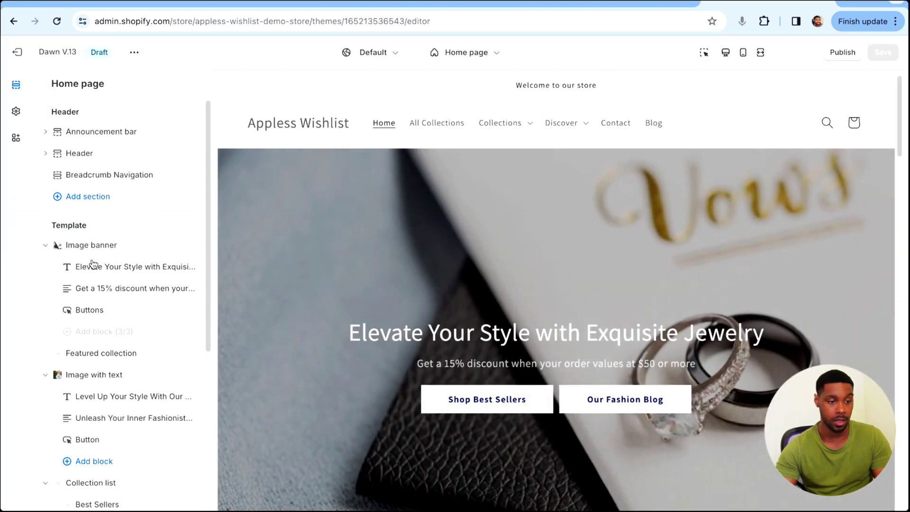
left_click(45, 245)
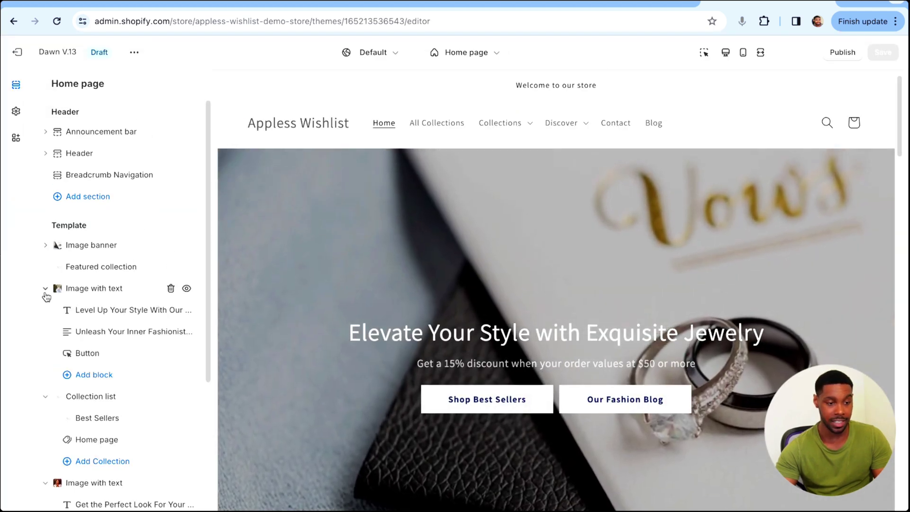
left_click(45, 288)
left_click(45, 396)
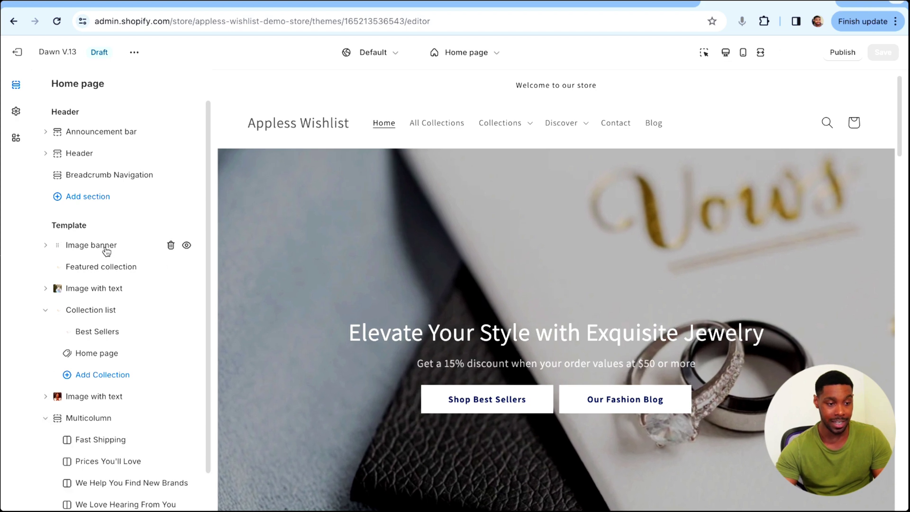
Step: Inspect the Image banner's settings, then return to the Home page section list
scroll(560, 287, "down", 2)
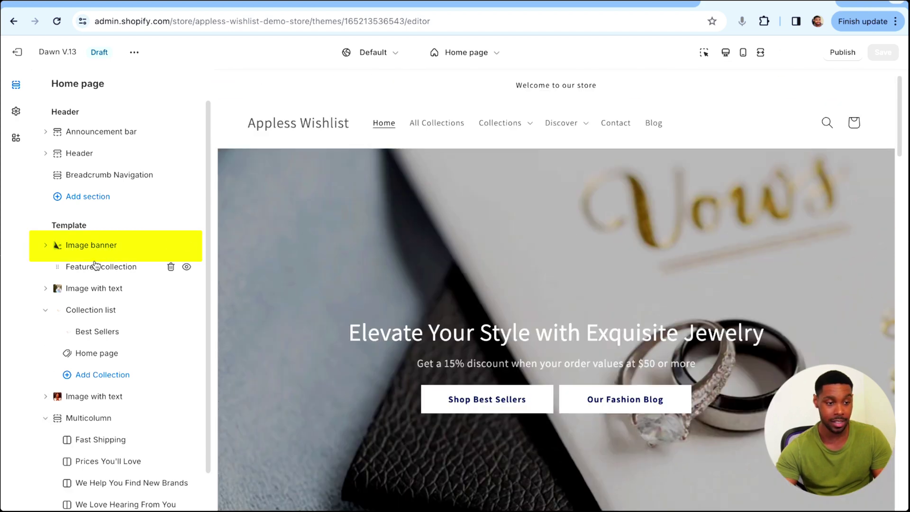
left_click(107, 251)
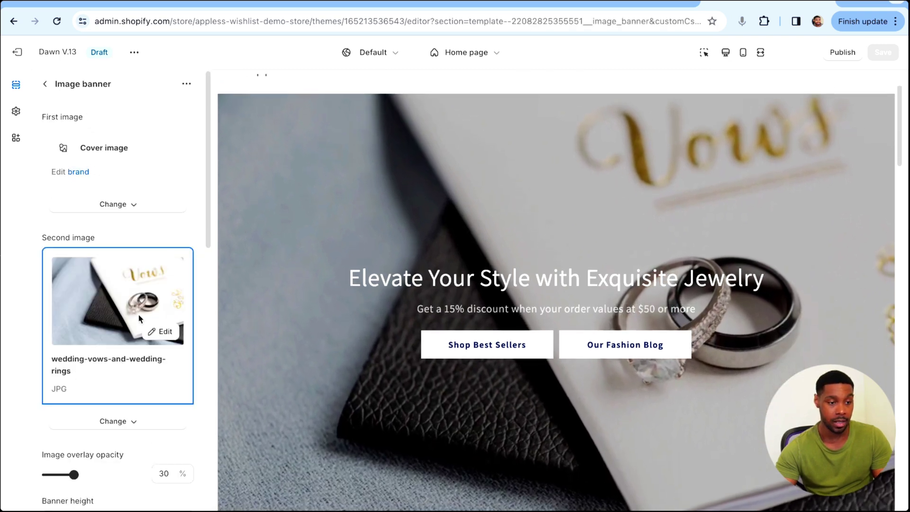
scroll(146, 322, "down", 3)
scroll(147, 323, "down", 4)
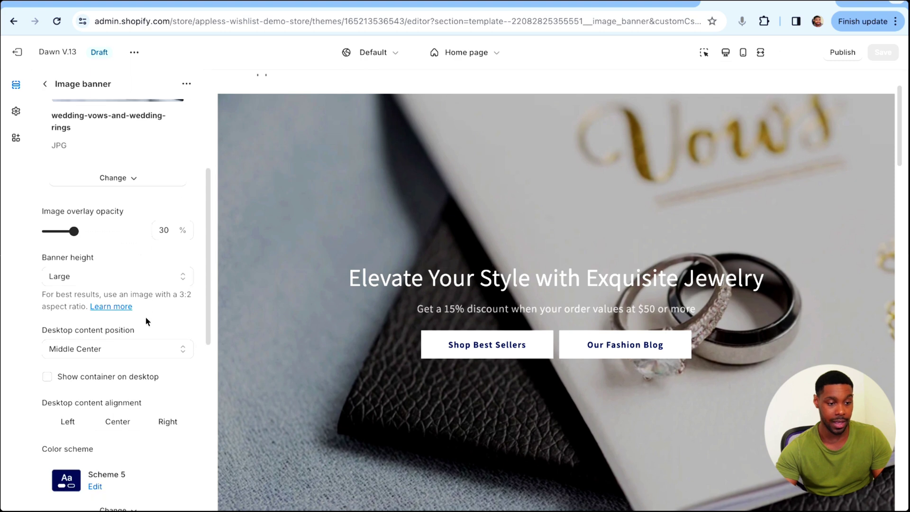
scroll(146, 318, "down", 3)
scroll(151, 315, "up", 10)
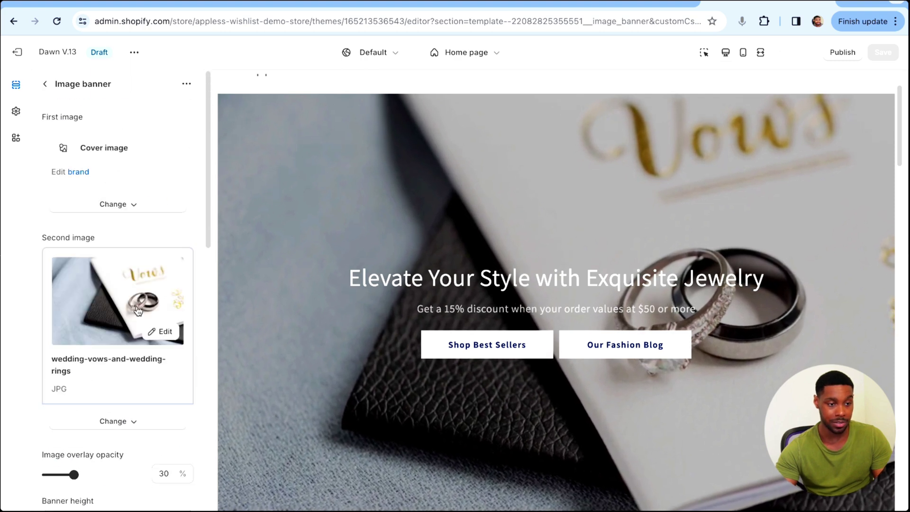
left_click(44, 90)
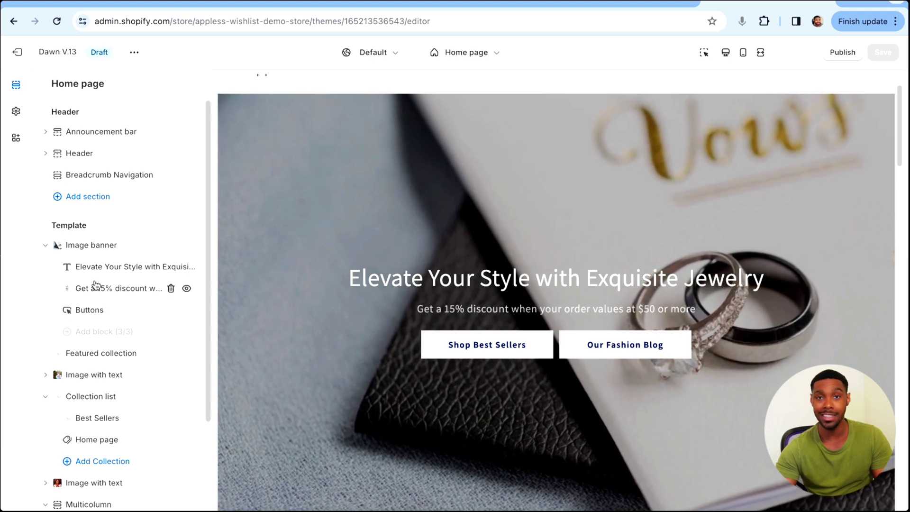
left_click(101, 245)
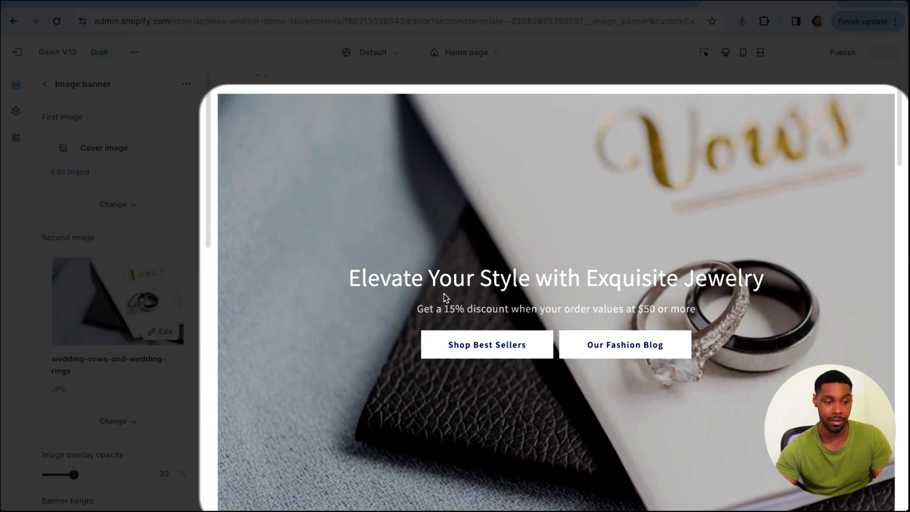
scroll(175, 362, "down", 5)
scroll(151, 350, "up", 5)
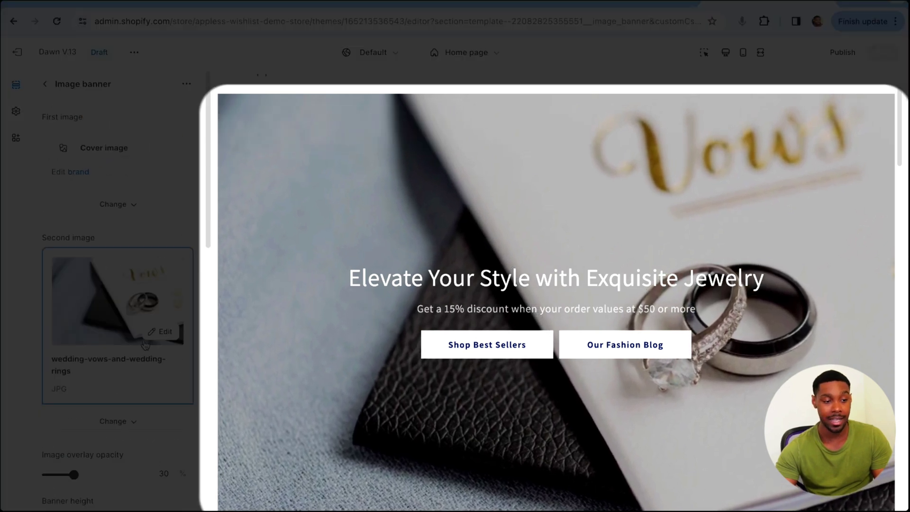
left_click(45, 84)
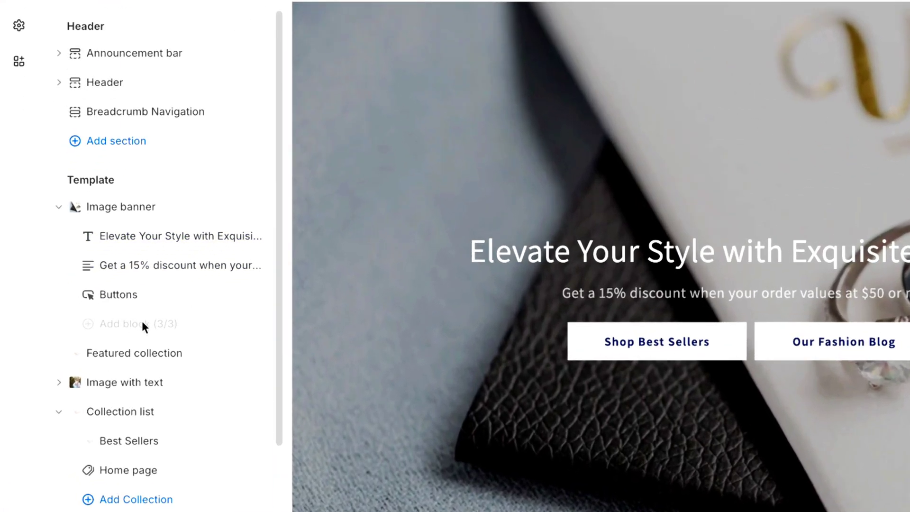
mouse_move(103, 312)
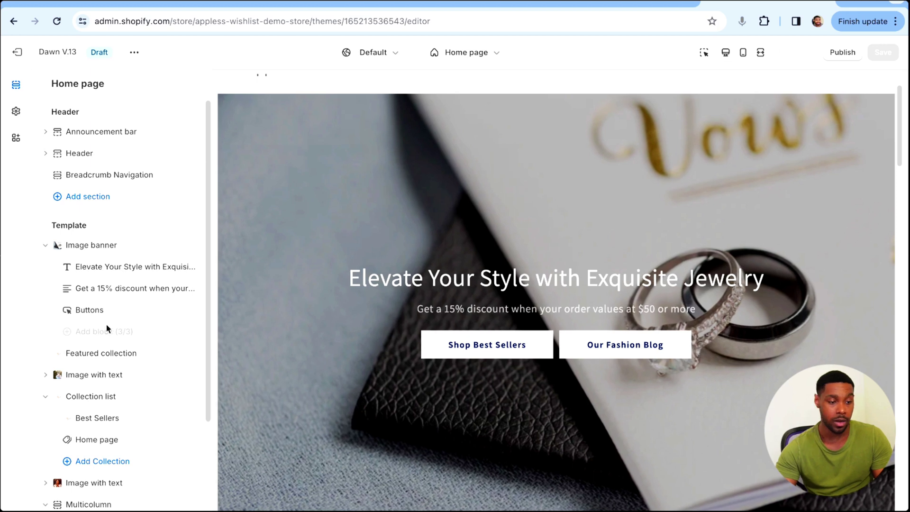
left_click(87, 311)
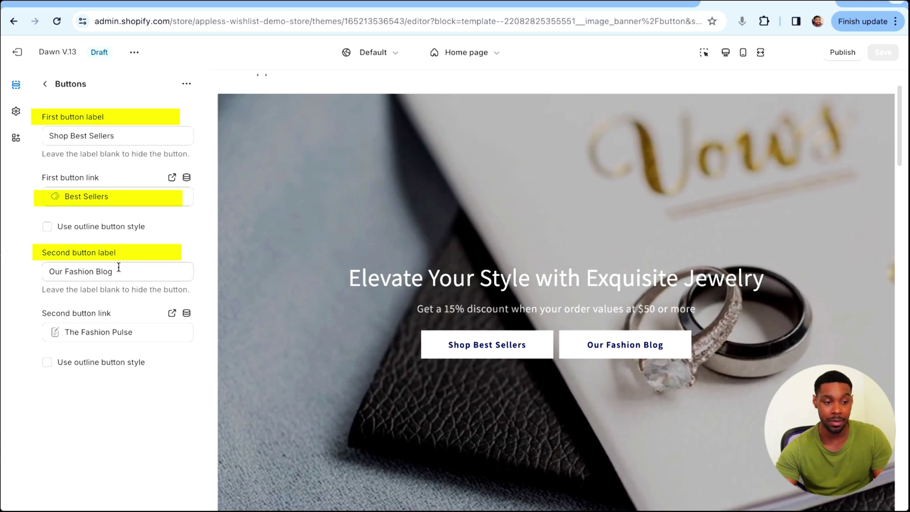
Step: Return to the Home page list and collapse the Image banner, Collection list and Multicolumn sections
left_click(46, 86)
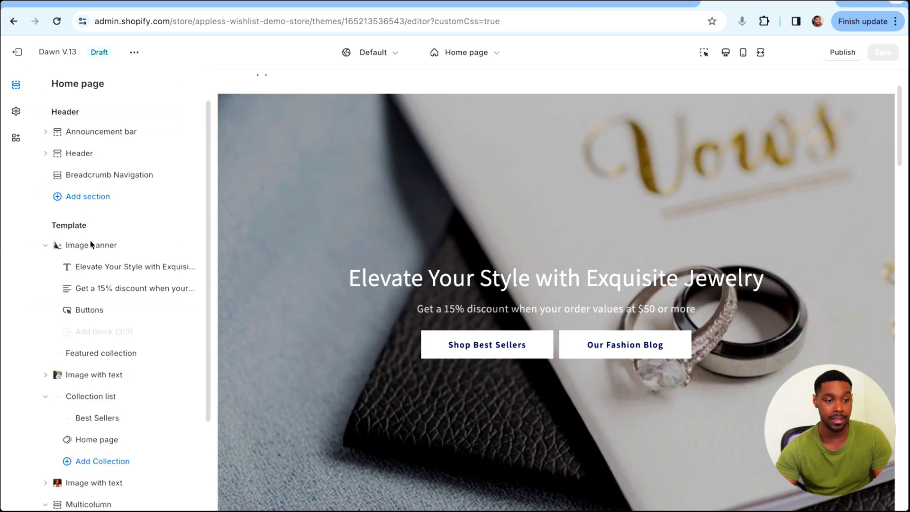
left_click(45, 245)
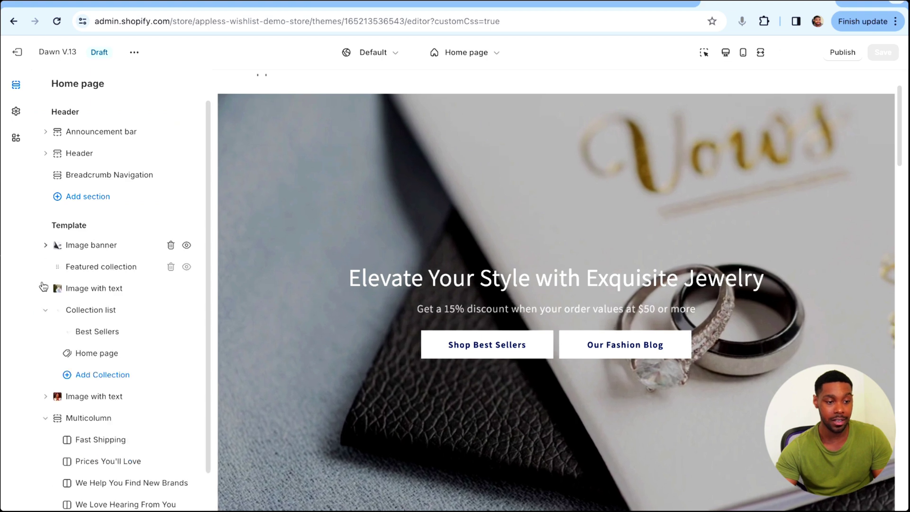
left_click(45, 310)
left_click(46, 353)
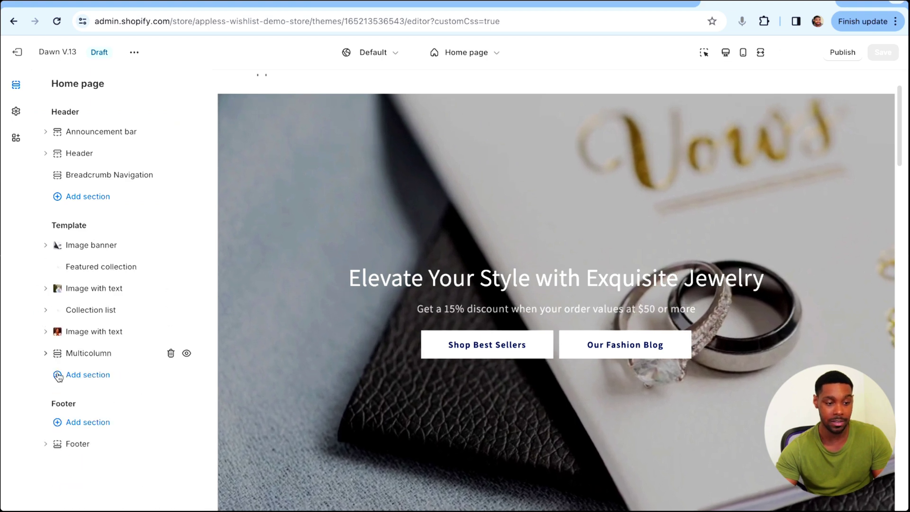
Step: Add a new Image with text section and review which blocks it can add
left_click(98, 378)
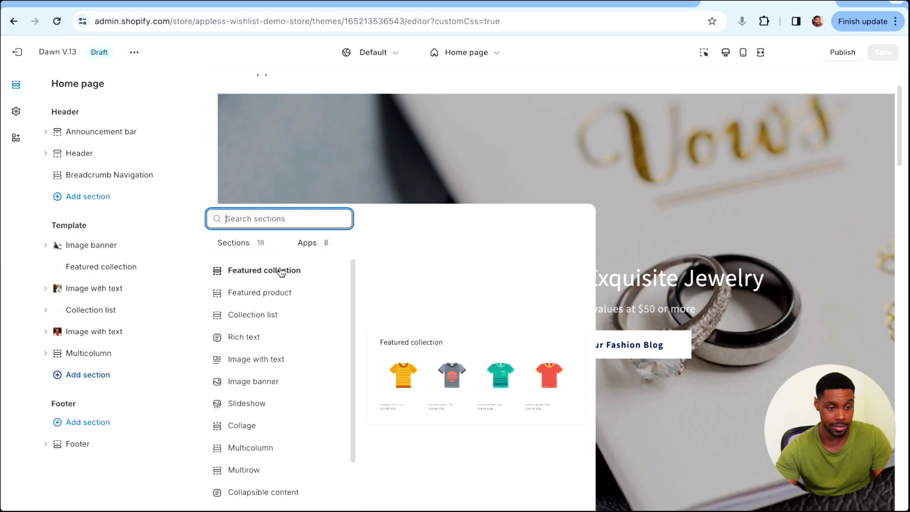
left_click(270, 358)
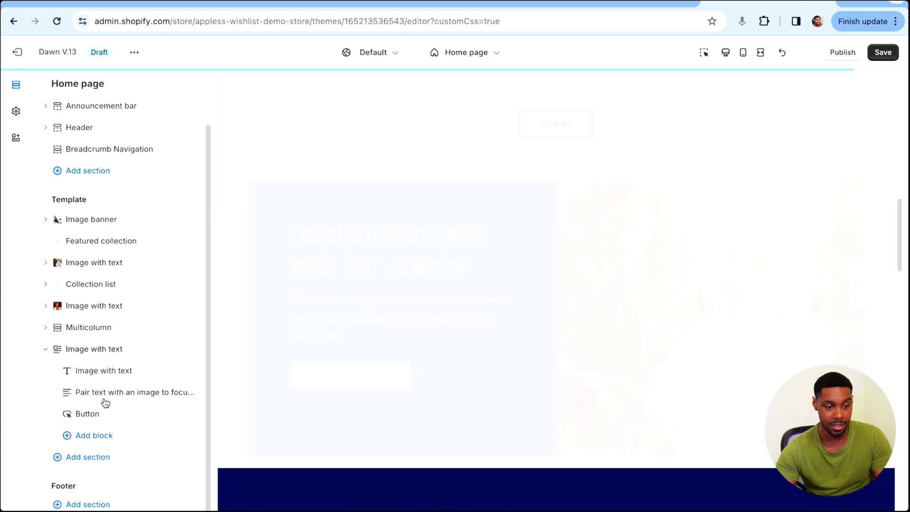
left_click(89, 421)
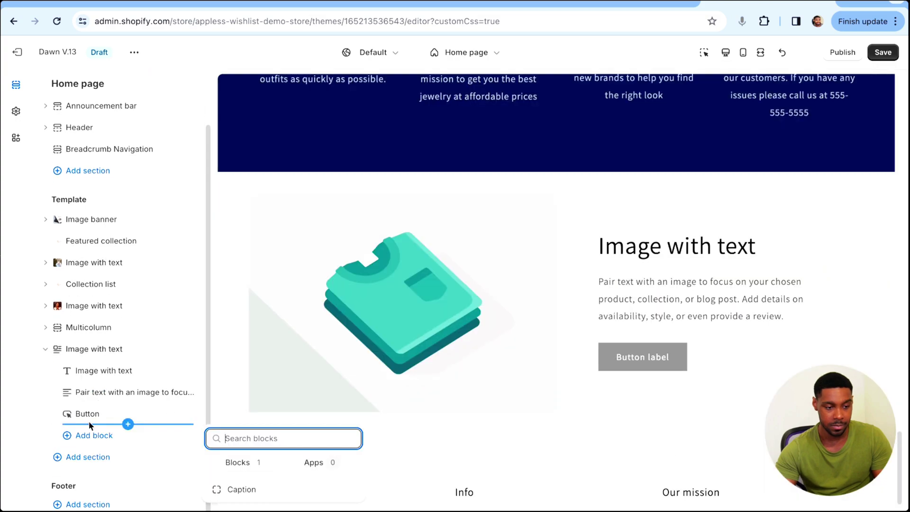
left_click(54, 386)
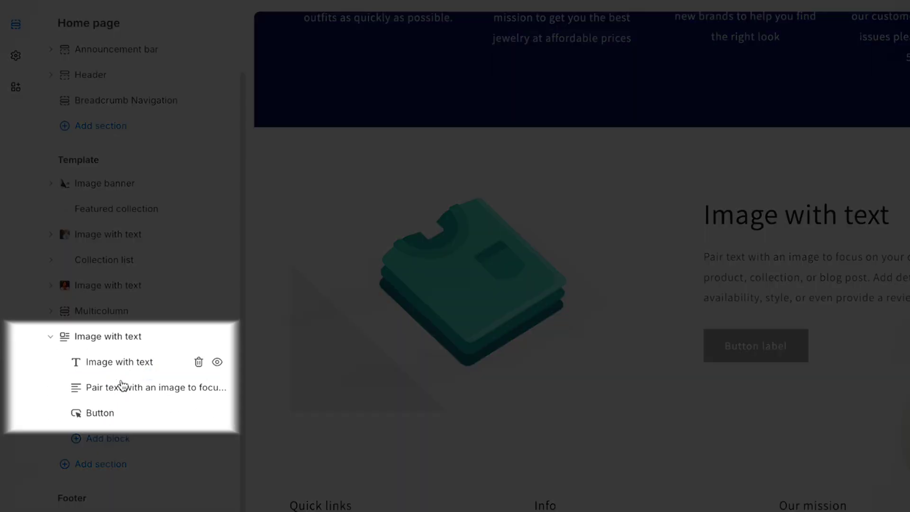
Step: Check the Button block's single-button settings, then delete the extra Image with text section
left_click(120, 416)
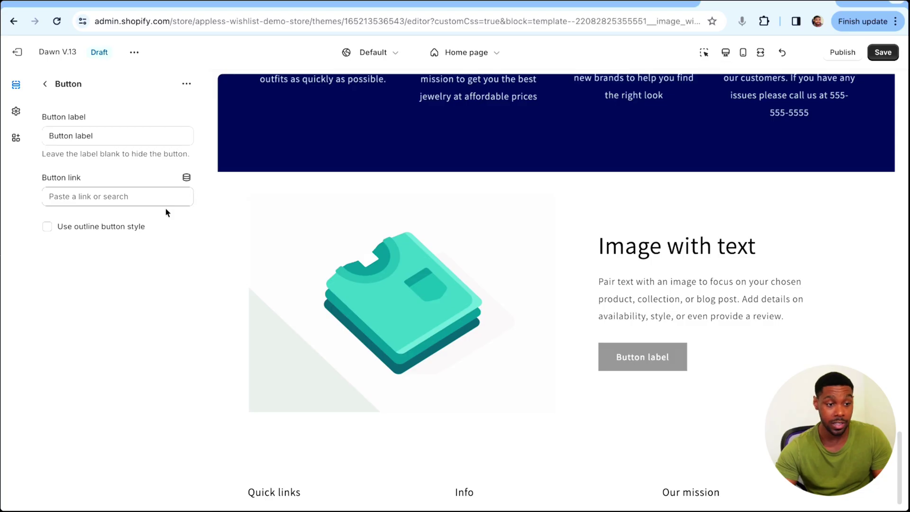
left_click(45, 86)
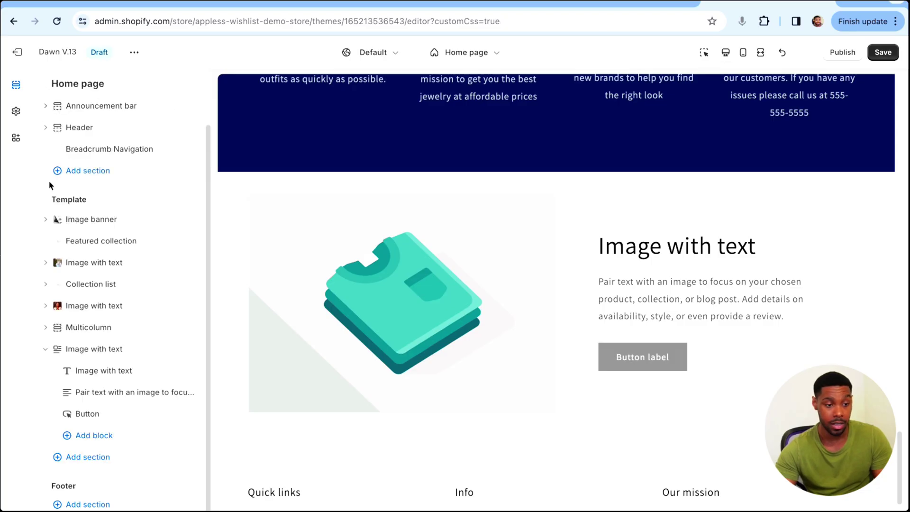
left_click(167, 349)
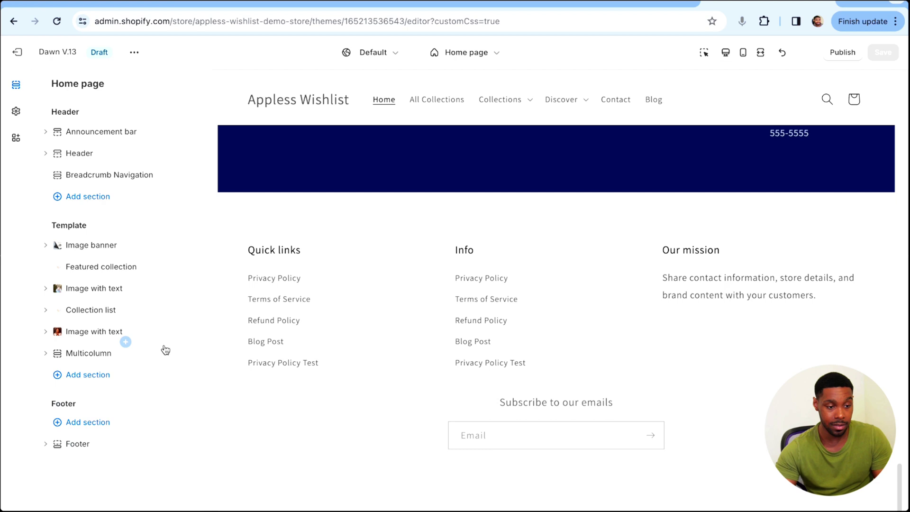
left_click(96, 374)
scroll(246, 424, "down", 3)
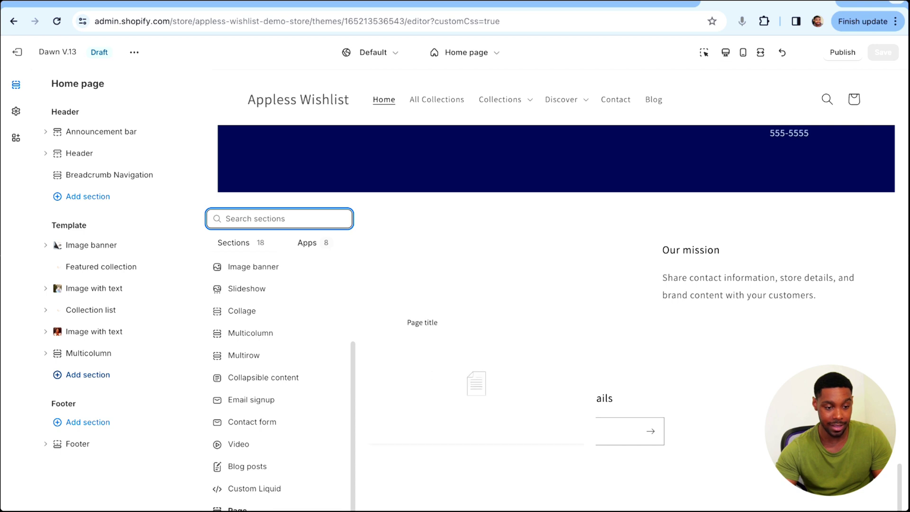
scroll(242, 340, "up", 3)
left_click(241, 337)
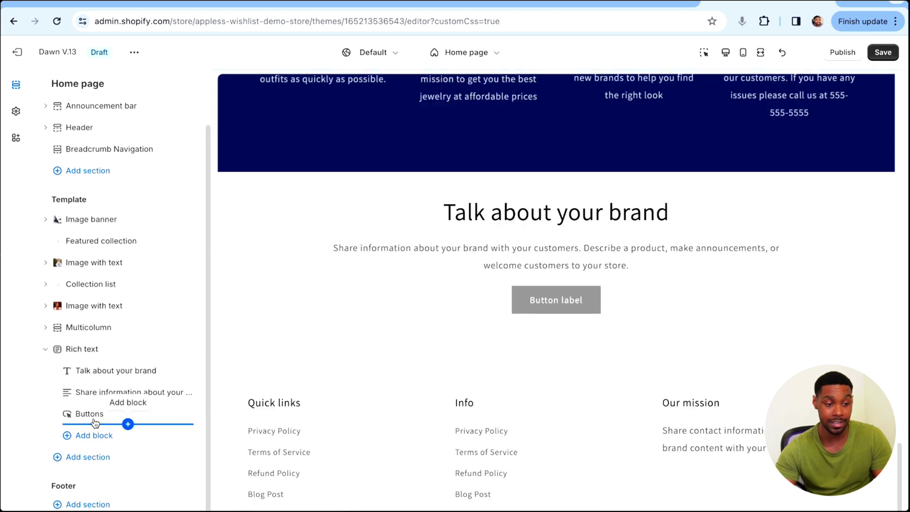
left_click(90, 414)
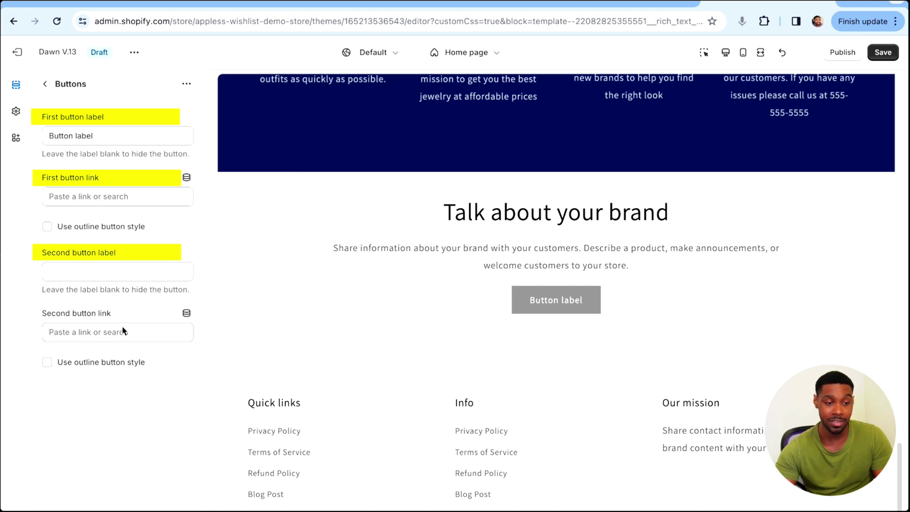
left_click(44, 84)
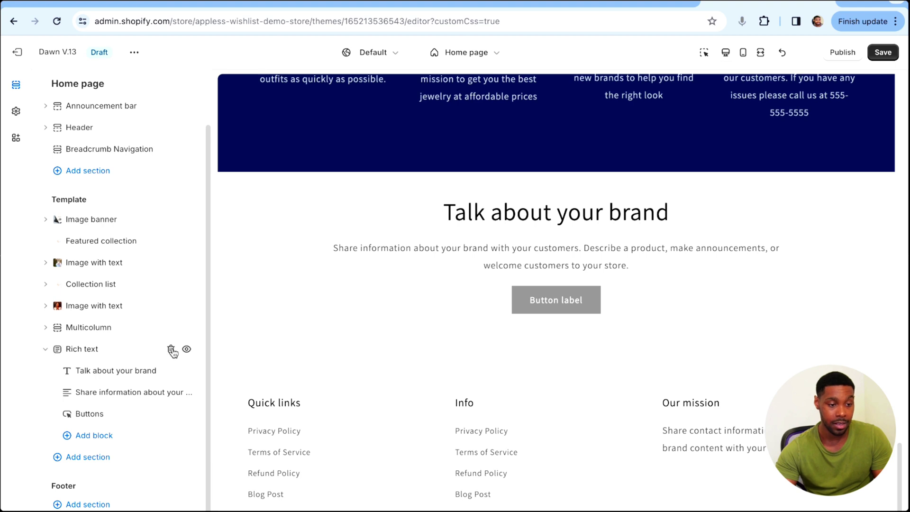
left_click(171, 350)
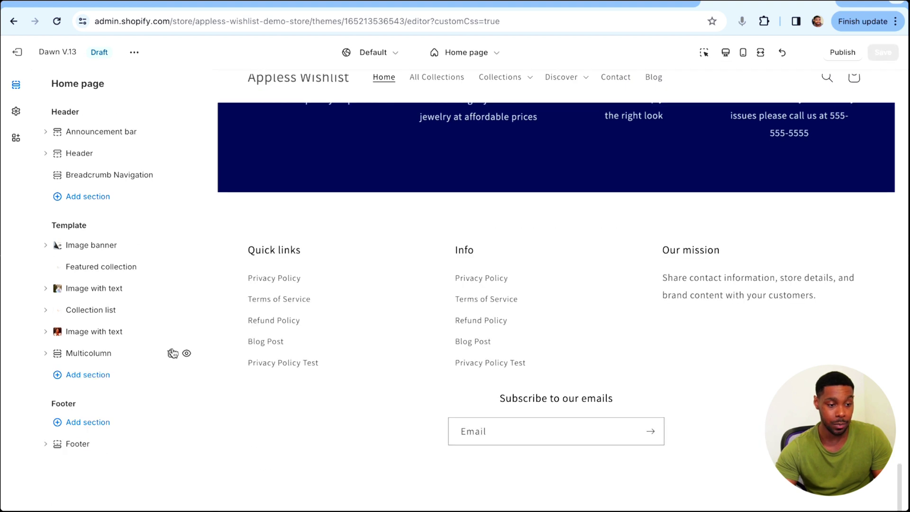
Step: Add a Multicolumn section to the end of the Home page template
left_click(90, 375)
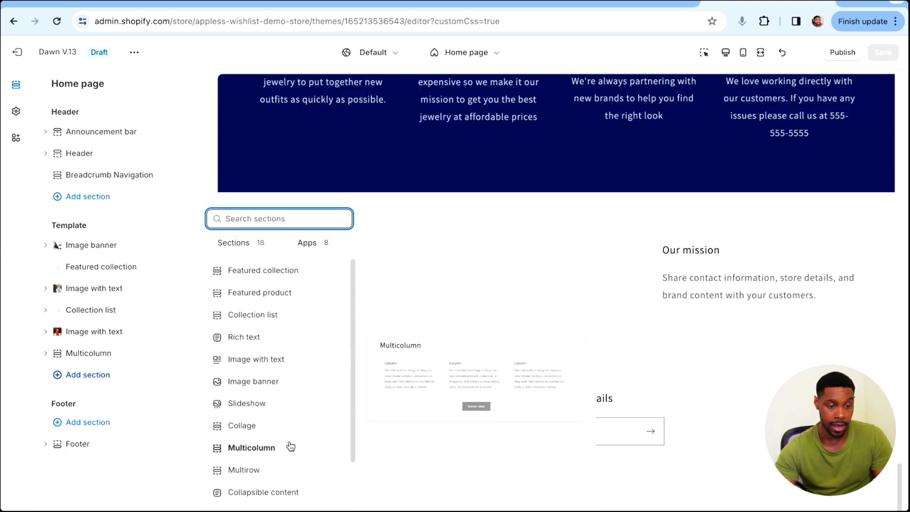
scroll(260, 379, "down", 3)
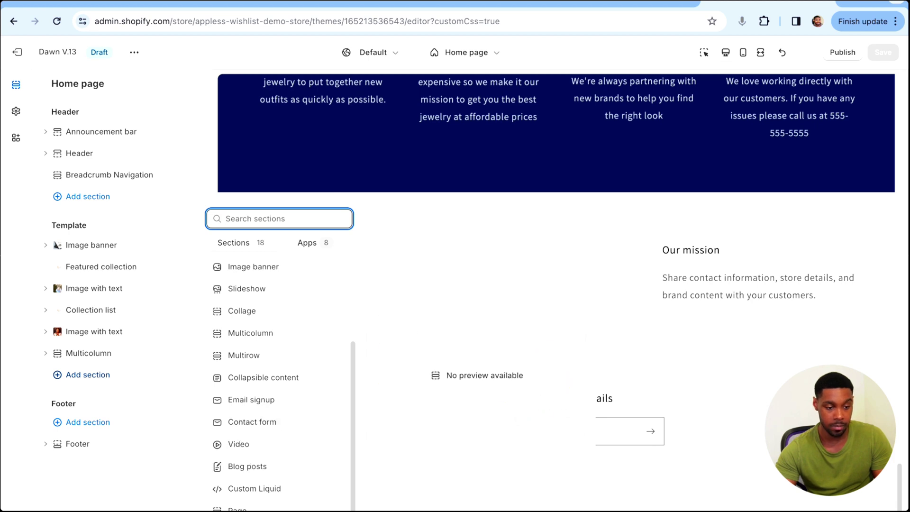
scroll(259, 355, "up", 1)
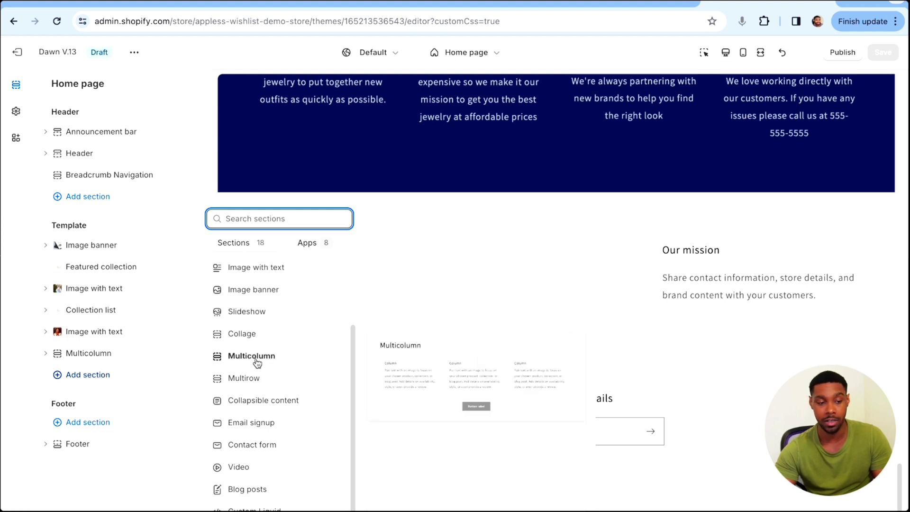
left_click(246, 364)
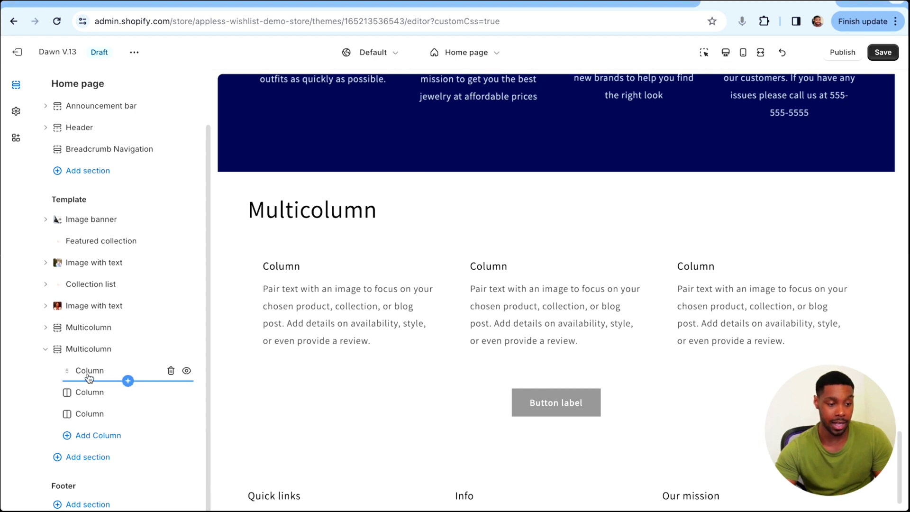
Step: Inspect a Column block and the Multicolumn settings' single Button label, then return to the section list
left_click(90, 372)
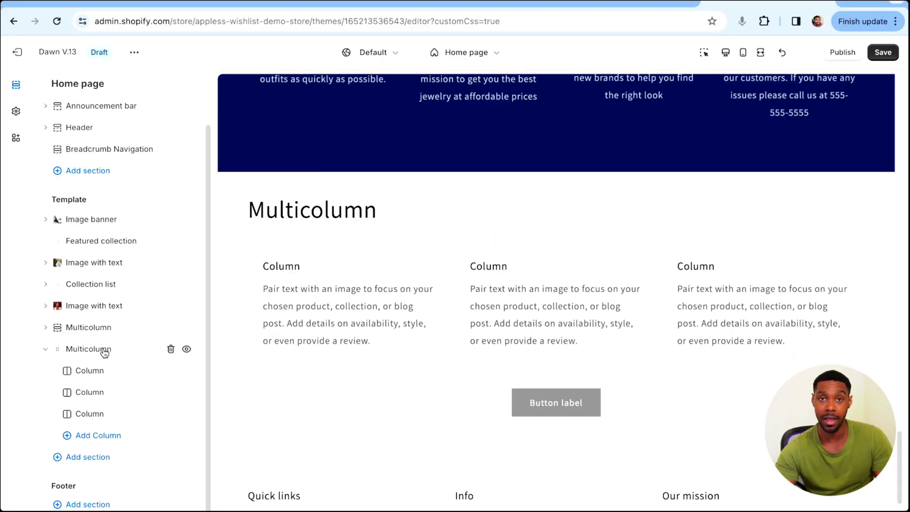
left_click(104, 351)
scroll(106, 327, "down", 7)
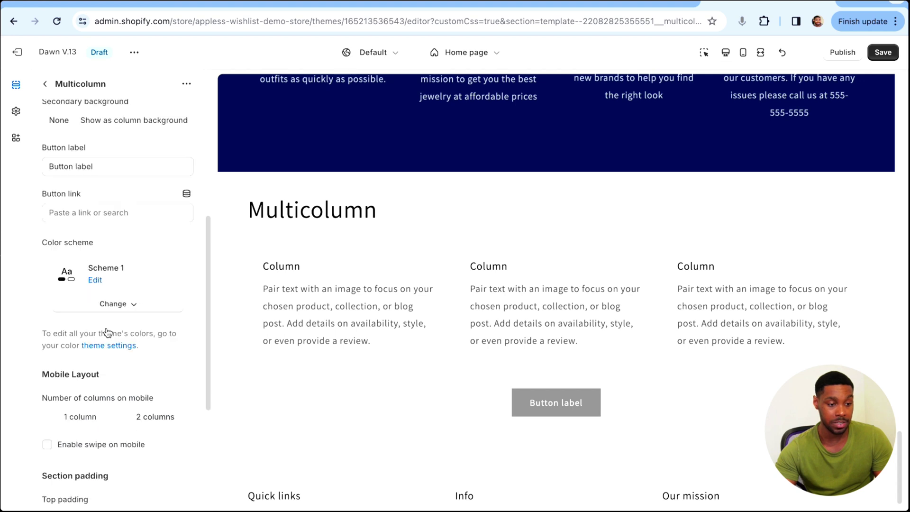
scroll(95, 294, "up", 1)
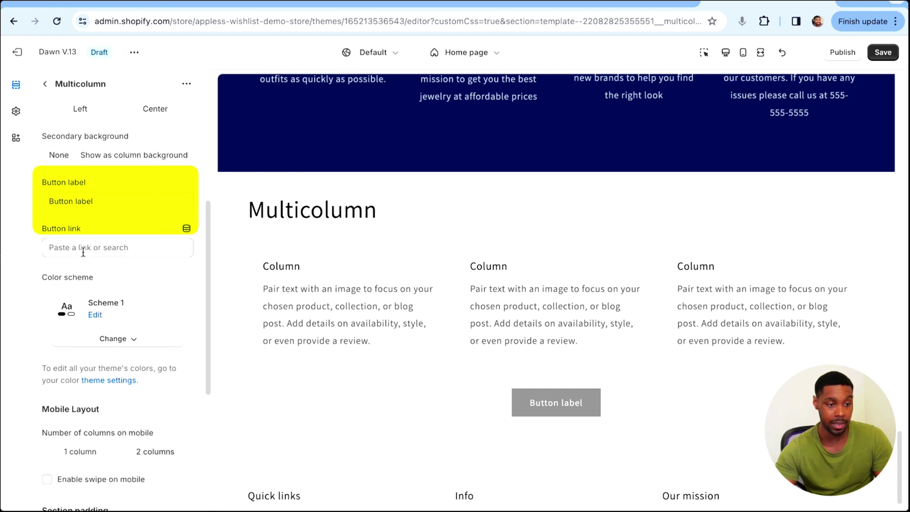
scroll(83, 252, "down", 4)
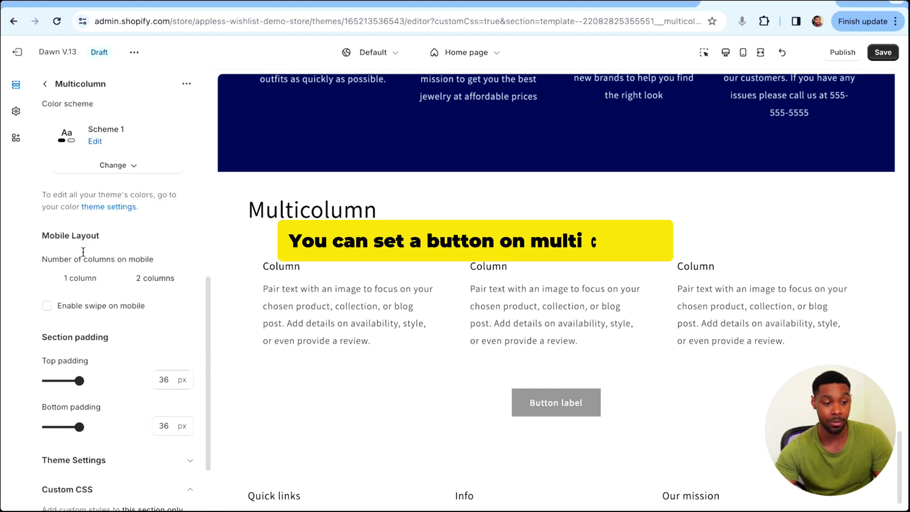
scroll(83, 252, "down", 3)
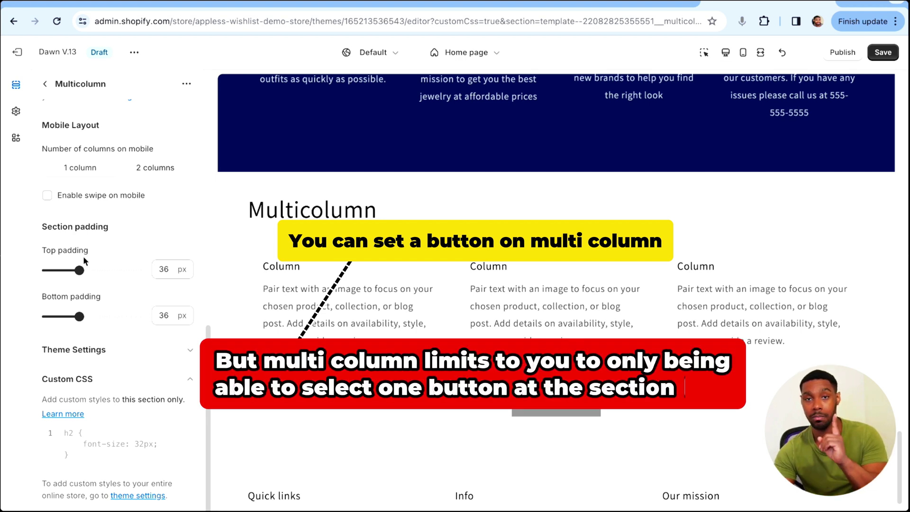
left_click(46, 84)
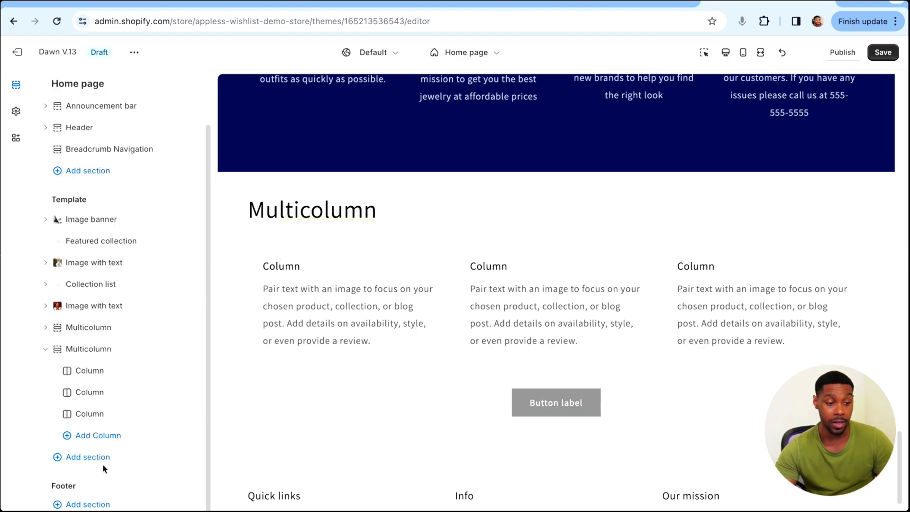
Step: Review Rich text and Image banner in the section picker, then view the banner's Shop Best Sellers and Our Fashion Blog buttons
left_click(92, 457)
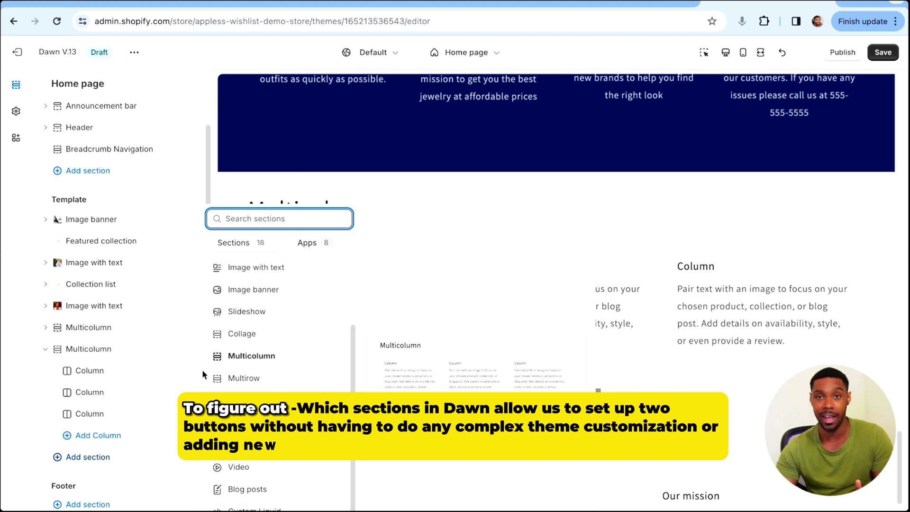
scroll(256, 341, "up", 2)
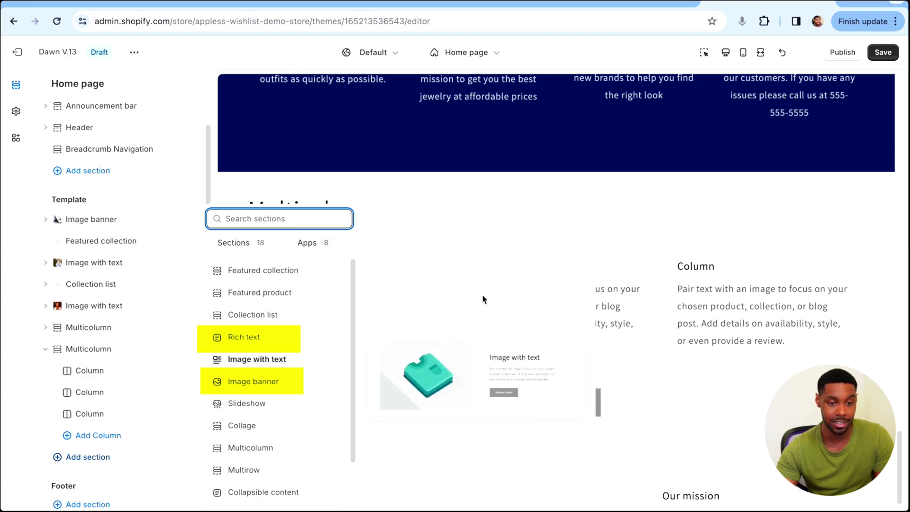
key("Escape")
scroll(634, 242, "up", 15)
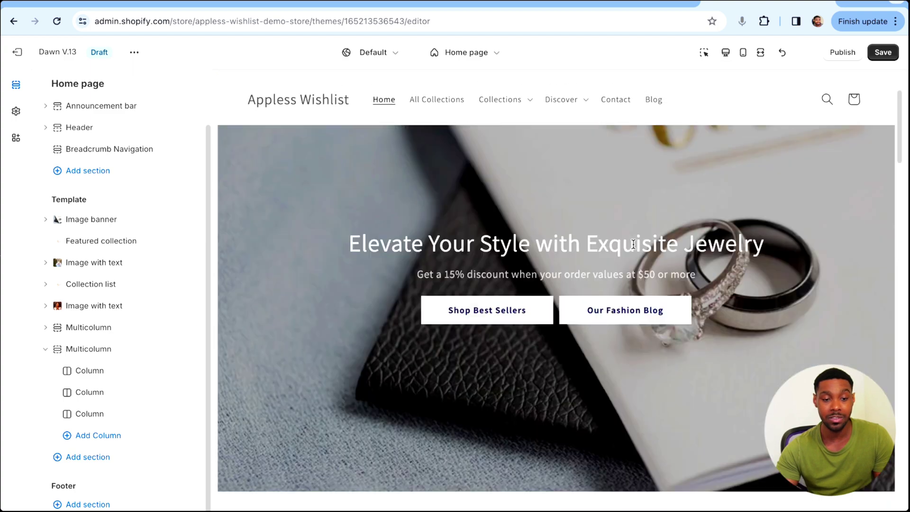
scroll(623, 256, "down", 1)
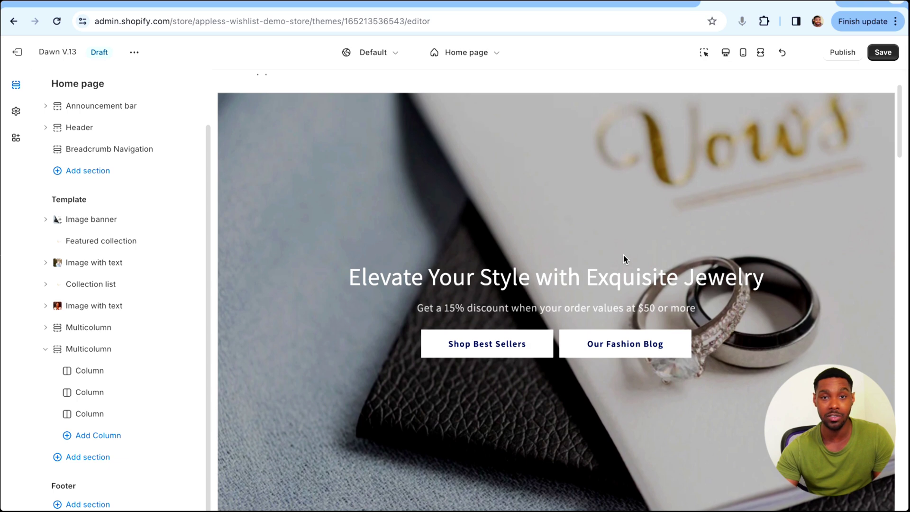